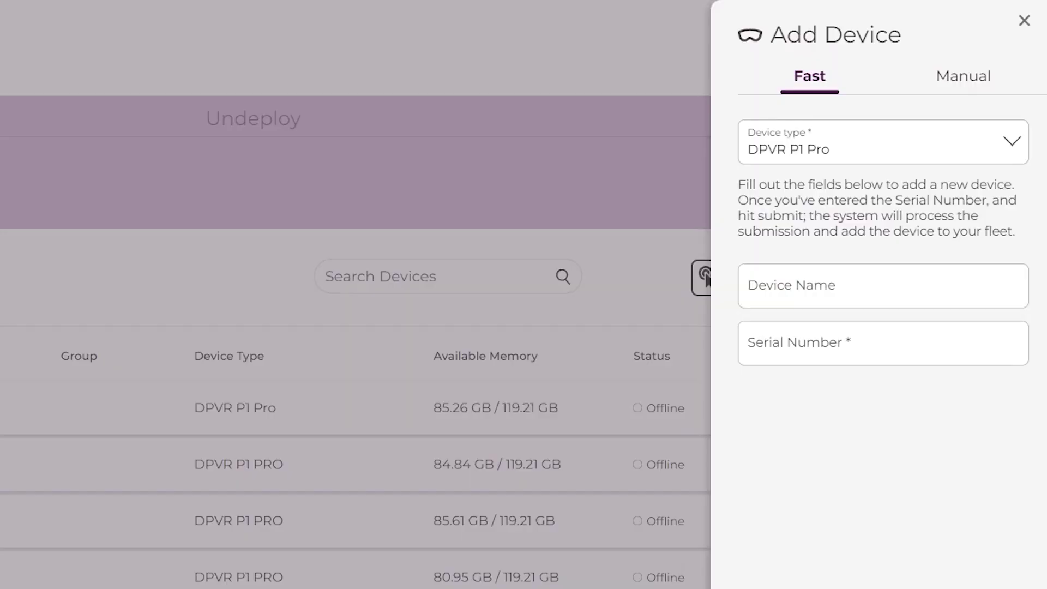
- Enter P1PRO as the device name and open the chosen device's panel
{"action": "left_click", "coordinate": [883, 286]}
{"action": "type", "text": "P1PRO"}
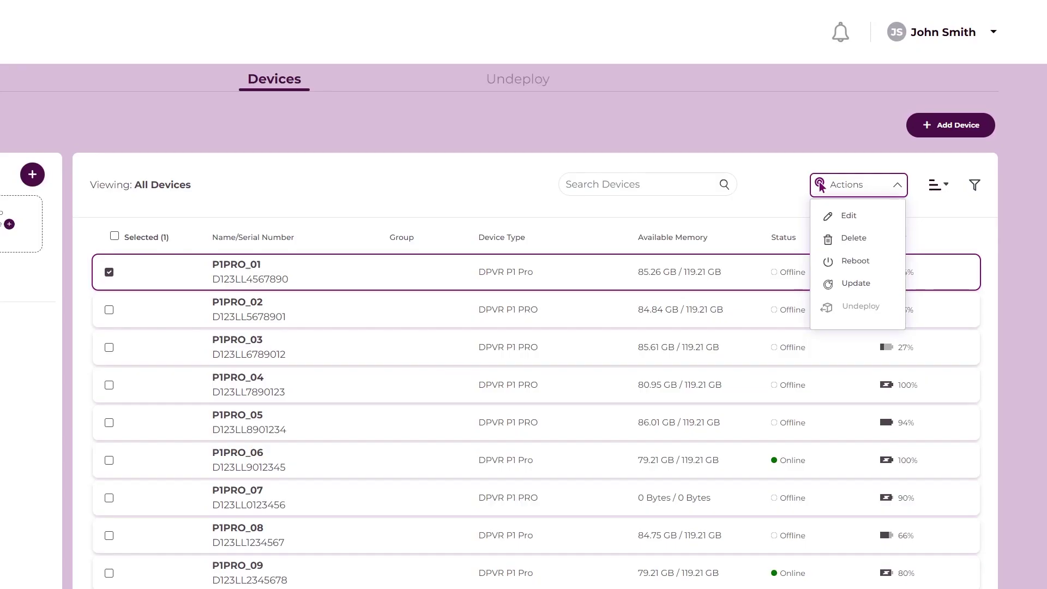
{"action": "left_click", "coordinate": [846, 213]}
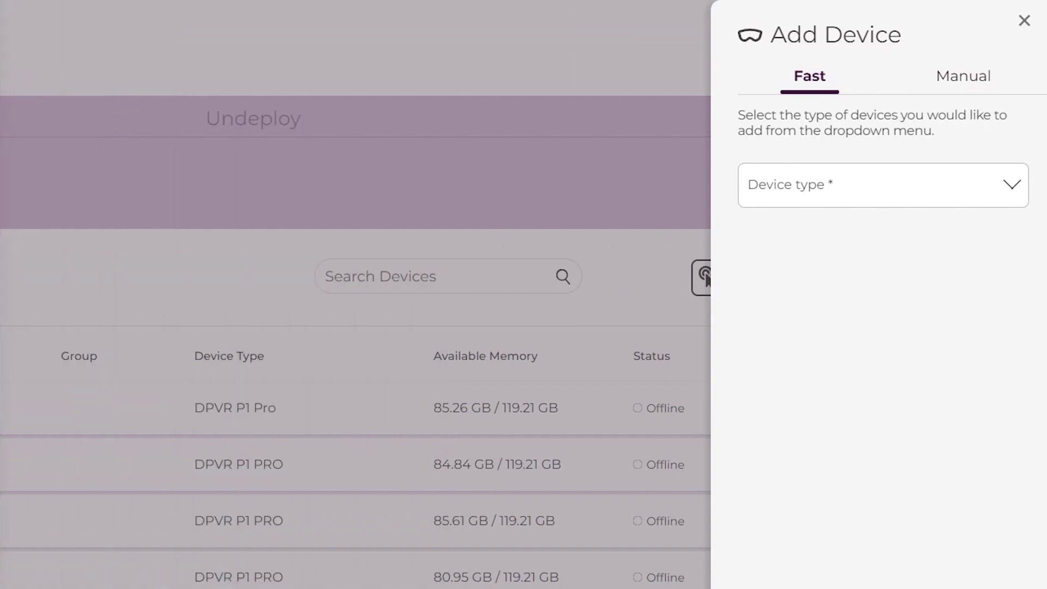
- Add DPVR P1 Pro device P1PRO_11 with serial D123LL3876543 and upload My New Devices.csv
{"action": "left_click", "coordinate": [1014, 188]}
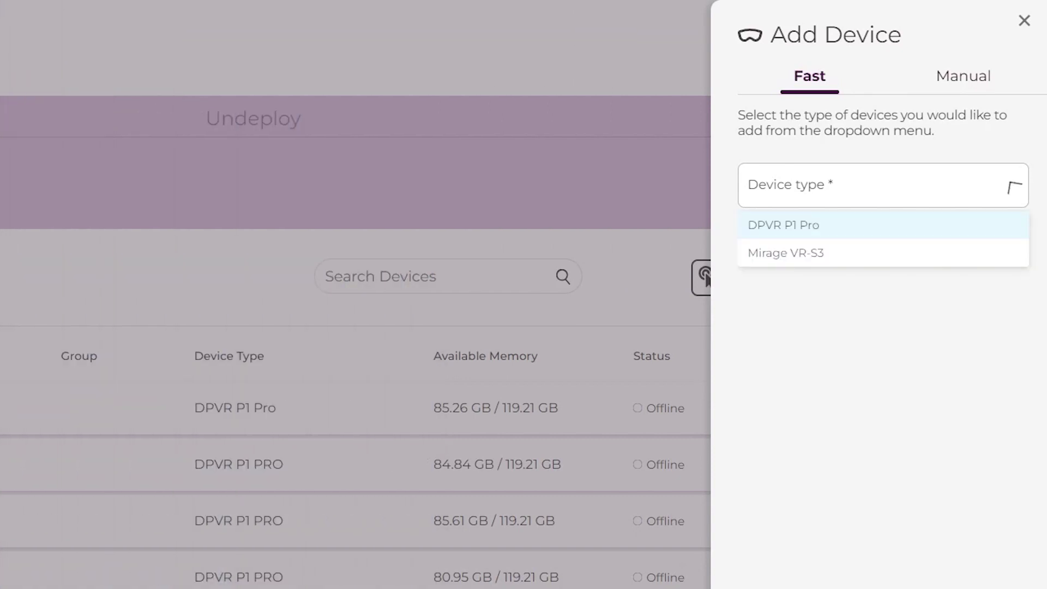
{"action": "key", "text": "Return"}
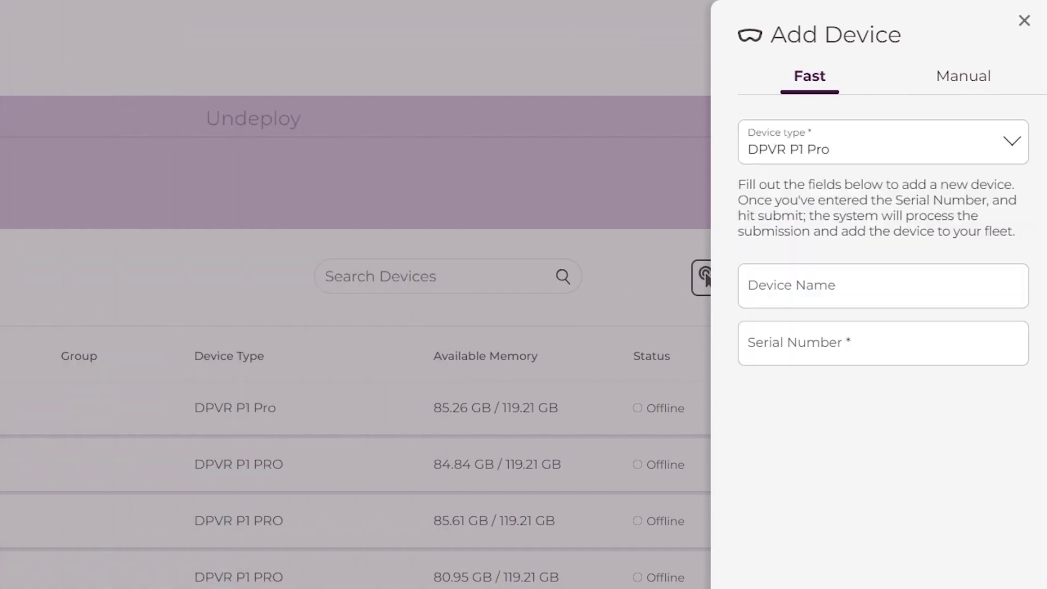
{"action": "left_click", "coordinate": [883, 286]}
{"action": "type", "text": "P1PRO_11"}
{"action": "left_click", "coordinate": [751, 355]}
{"action": "type", "text": "D123LL3876543"}
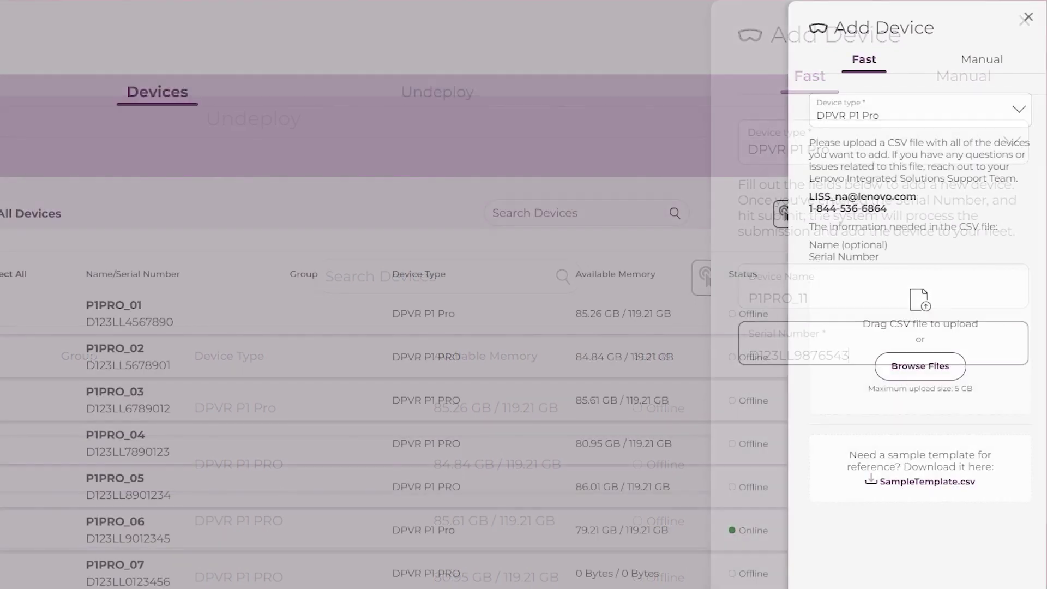
{"action": "left_click_drag", "start_coordinate": [65, 568], "coordinate": [883, 311]}
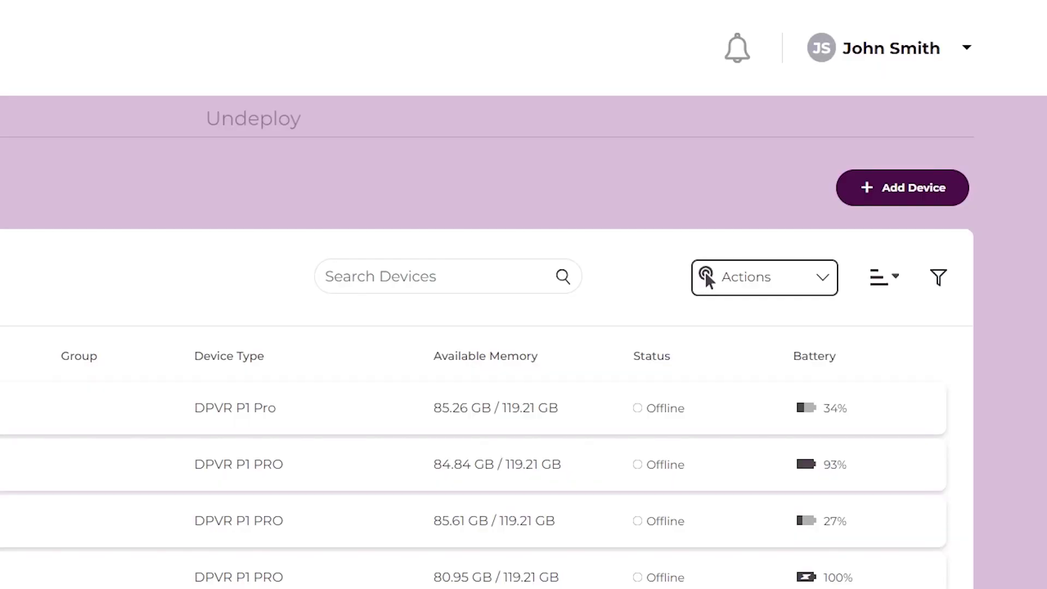
- Switch the Add Device panel from Fast to the Manual tab
{"action": "left_click", "coordinate": [706, 272]}
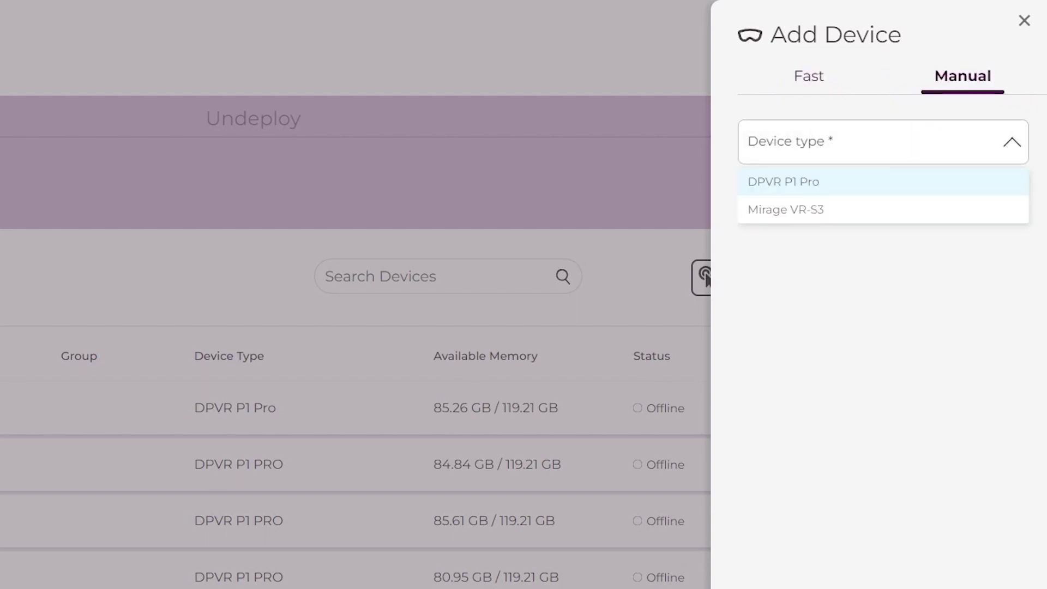
- Choose DPVR P1 Pro as the device type for manual registration
{"action": "key", "text": "Return"}
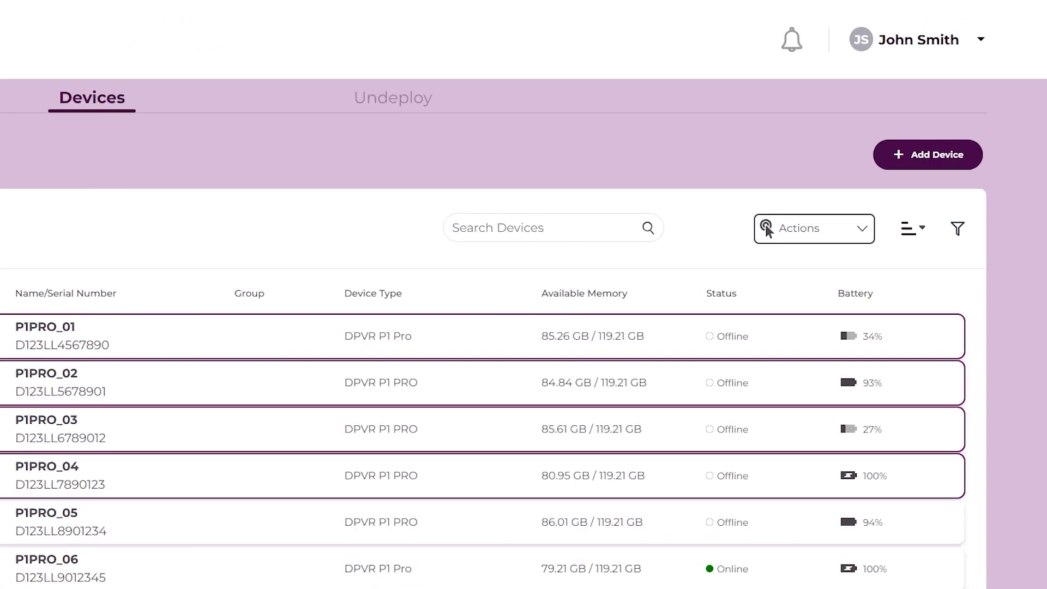
- Start deleting the selected devices, then uncheck P1PRO_03 and P1PRO_02 from the list
{"action": "left_click", "coordinate": [878, 140]}
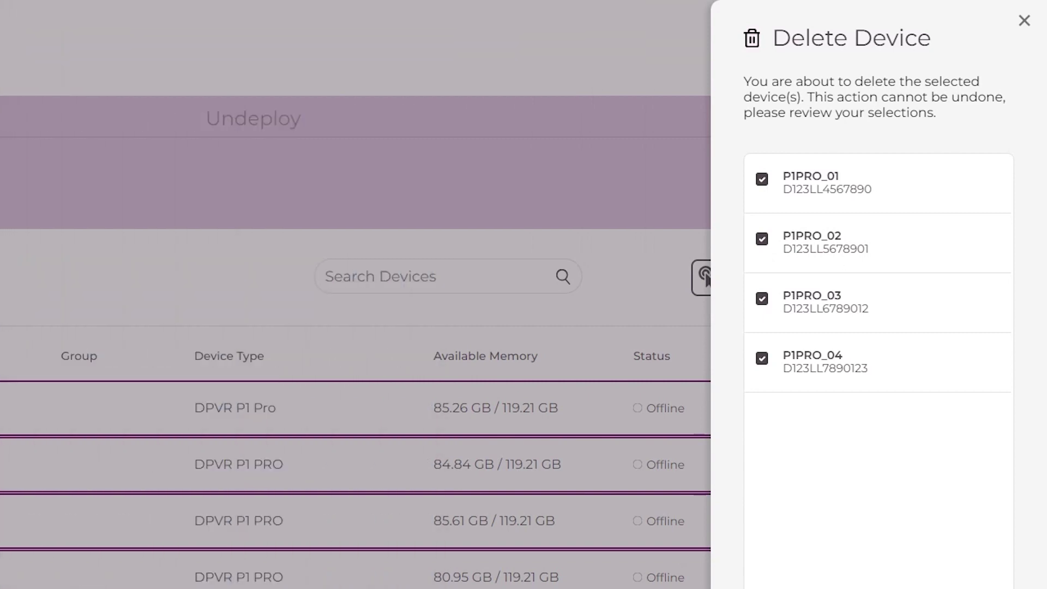
{"action": "left_click", "coordinate": [762, 299]}
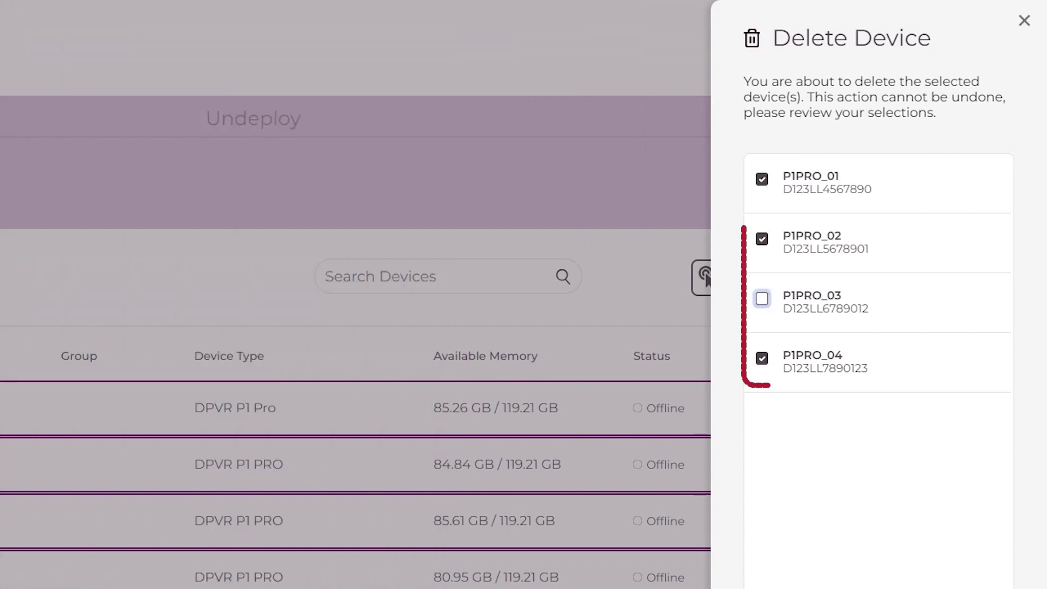
{"action": "left_click", "coordinate": [762, 239]}
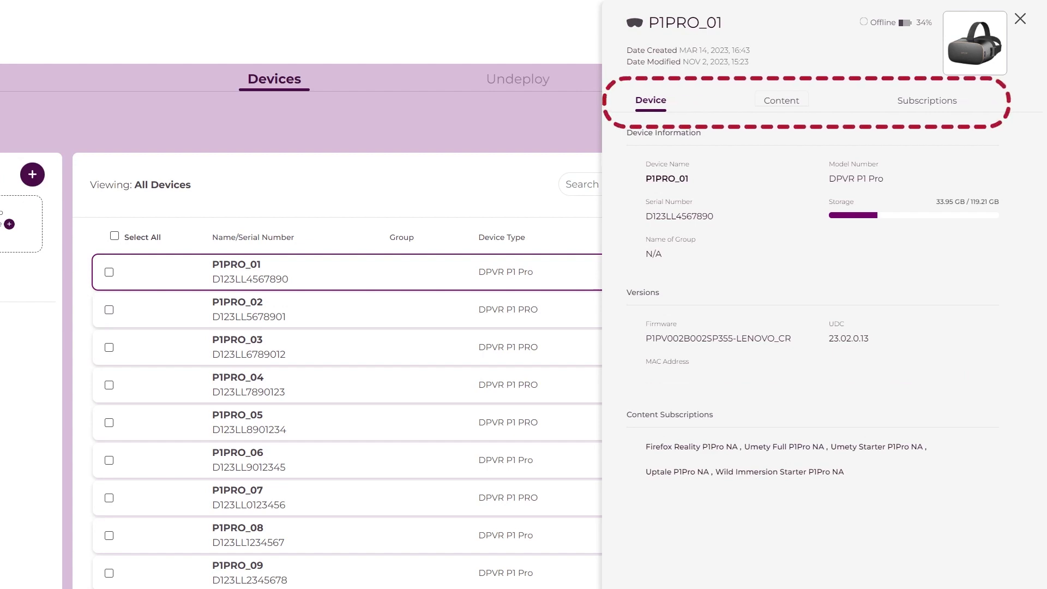
- View P1PRO_01's installed content, then its subscriptions
{"action": "left_click", "coordinate": [781, 101]}
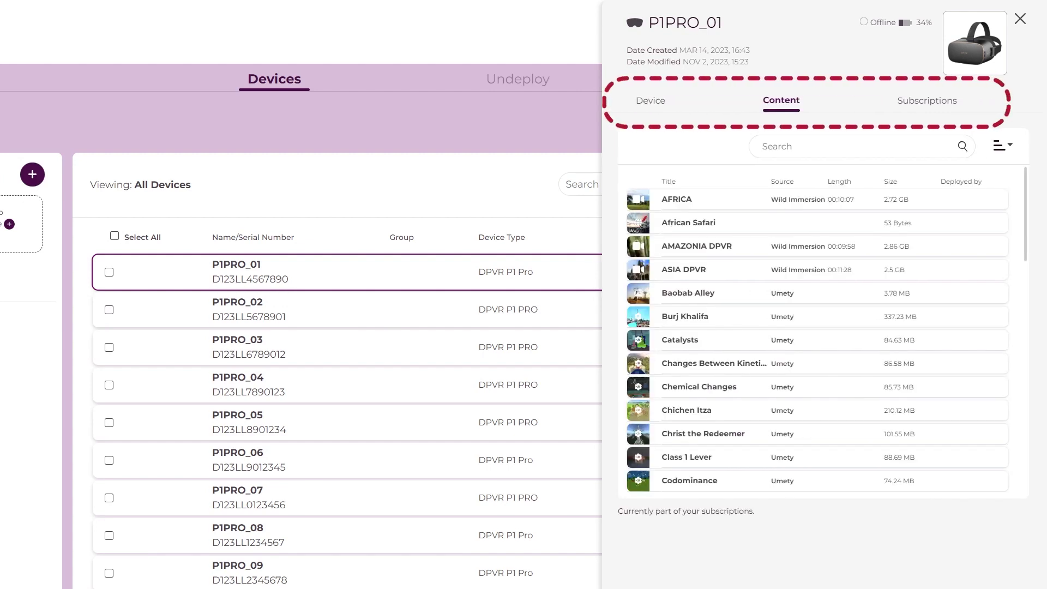
{"action": "left_click", "coordinate": [926, 101]}
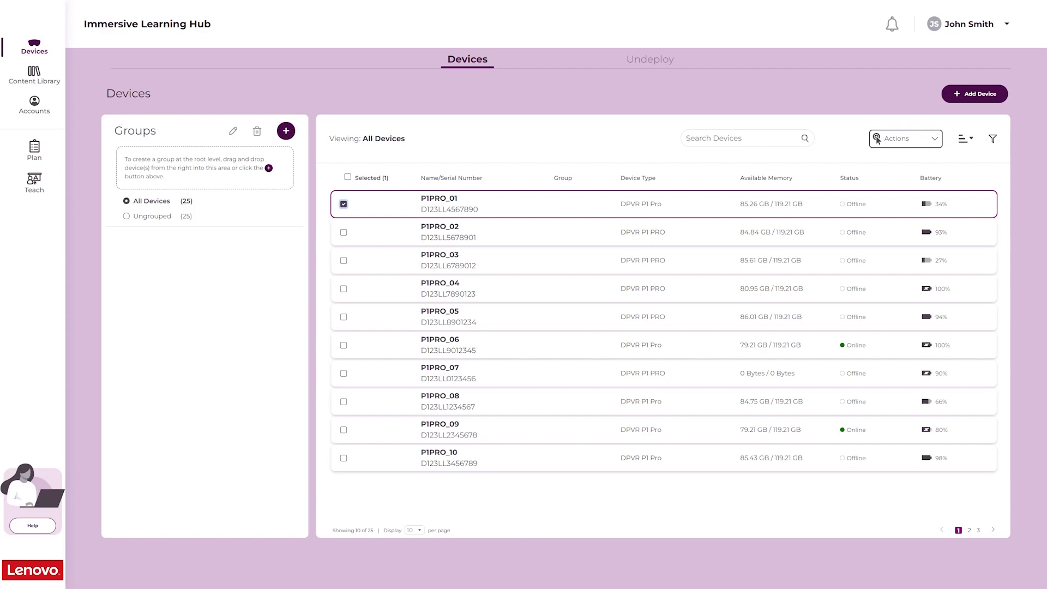
- Edit P1PRO_01 and rename the device to P1PRO_Alpha
{"action": "left_click", "coordinate": [877, 138]}
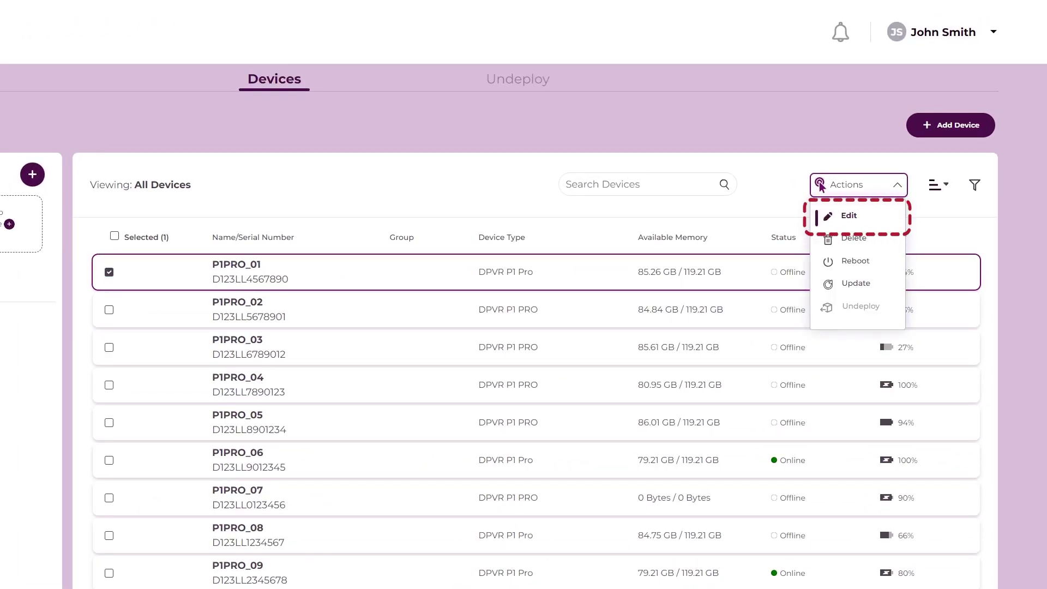
{"action": "left_click", "coordinate": [850, 215]}
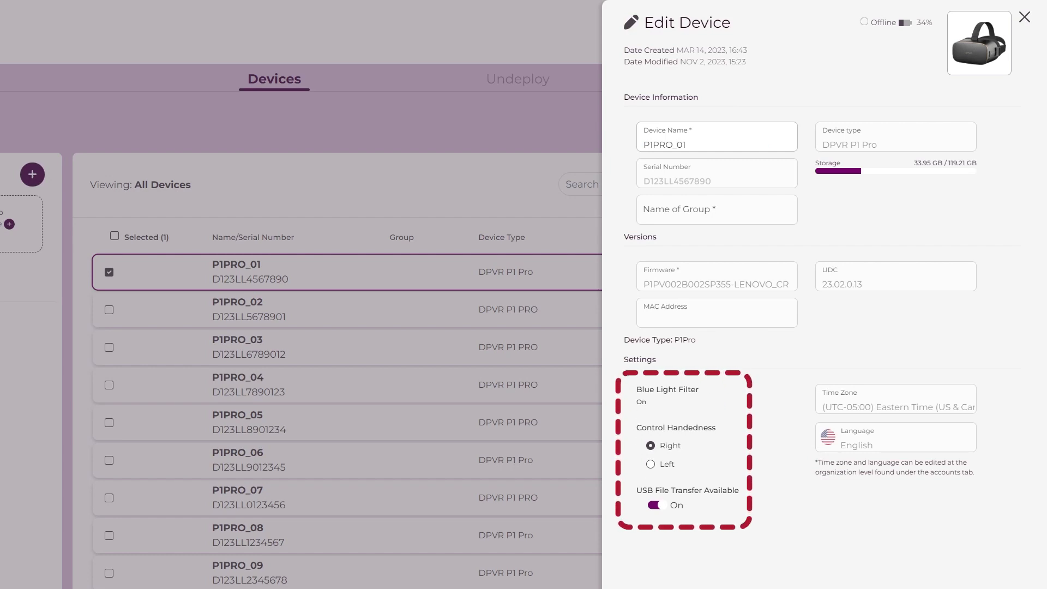
{"action": "left_click", "coordinate": [686, 144]}
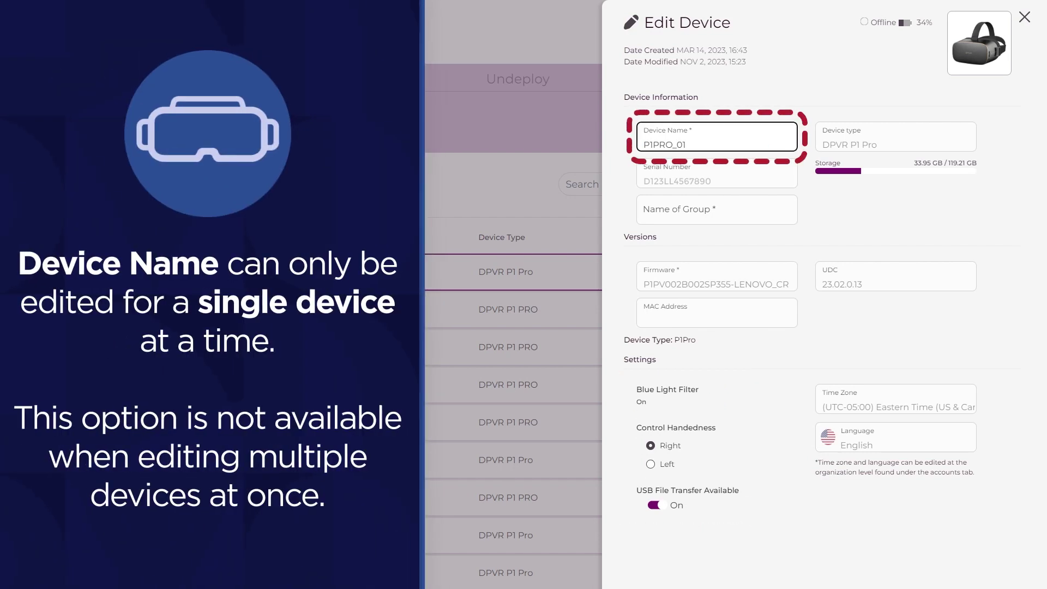
{"action": "key", "text": "BackSpace"}
{"action": "key", "text": "BackSpace"}
{"action": "type", "text": "Alpha"}
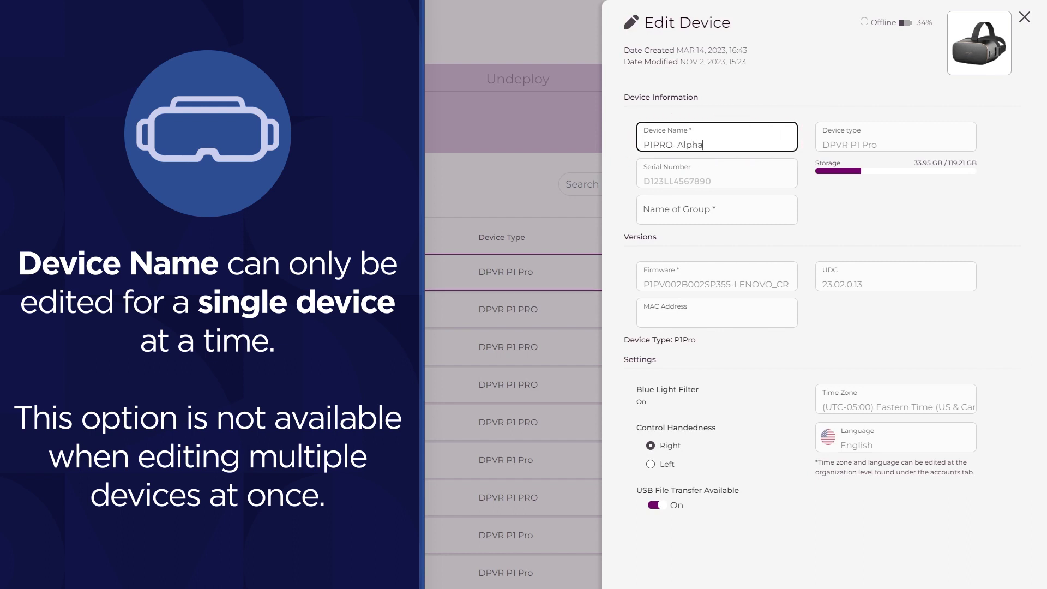
{"action": "type", "text": "01"}
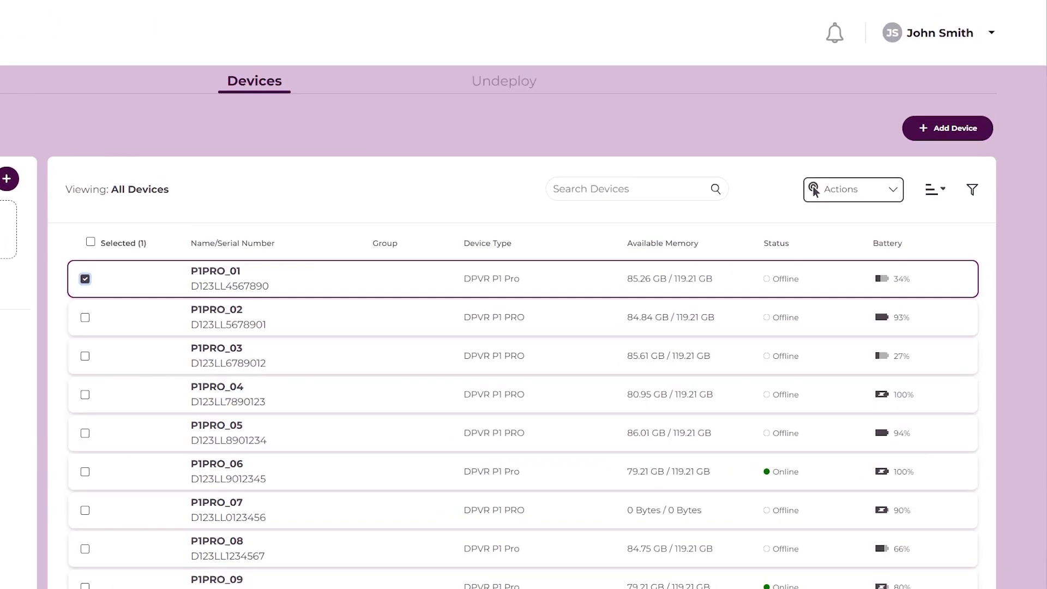
- Reboot P1PRO_01 from Actions, then bring up Actions again to update it
{"action": "left_click", "coordinate": [877, 140]}
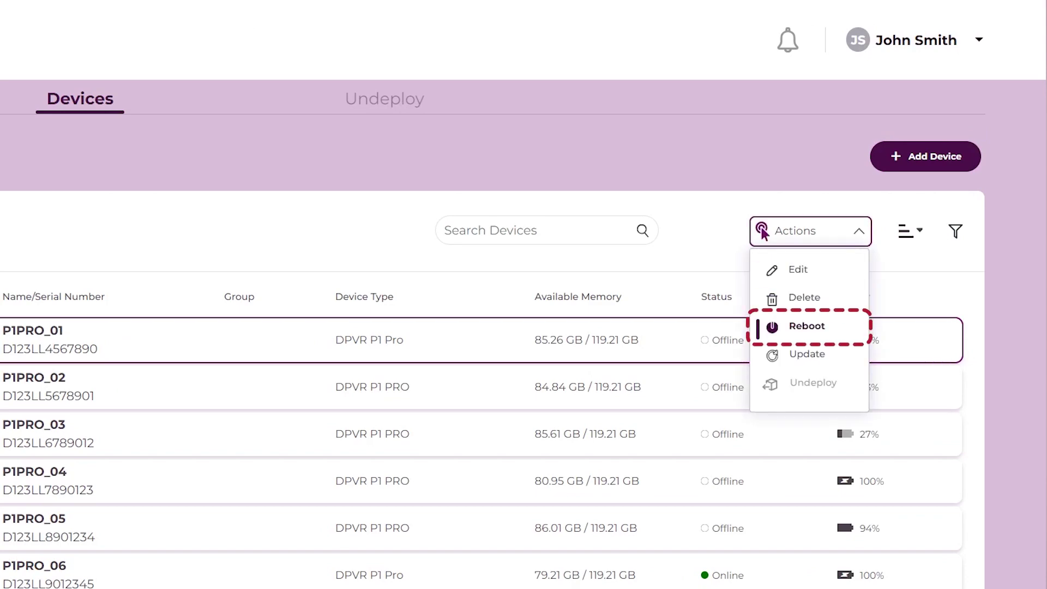
{"action": "key", "text": "Return"}
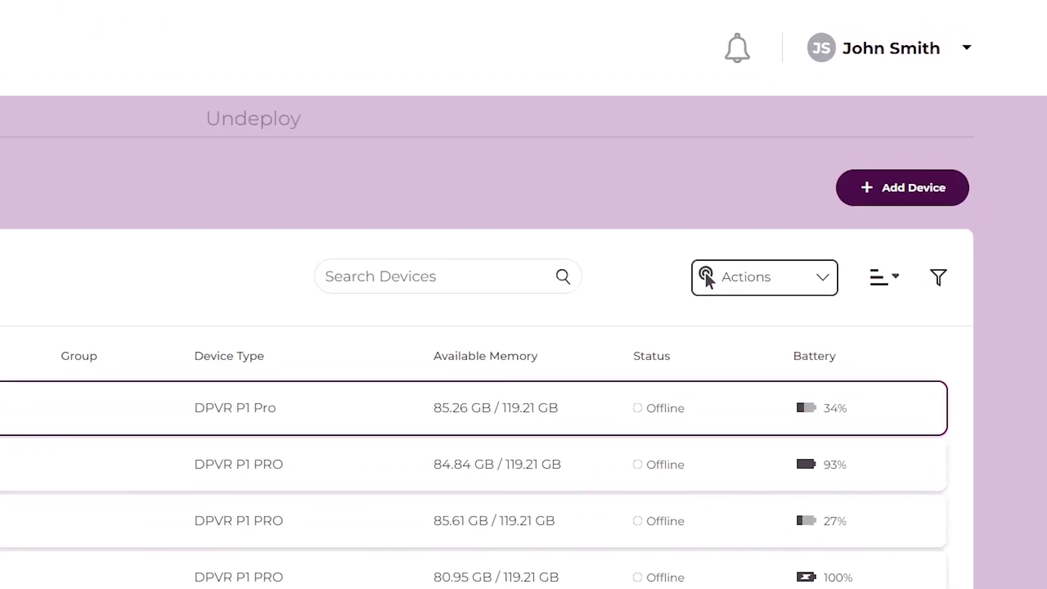
{"action": "left_click", "coordinate": [878, 139]}
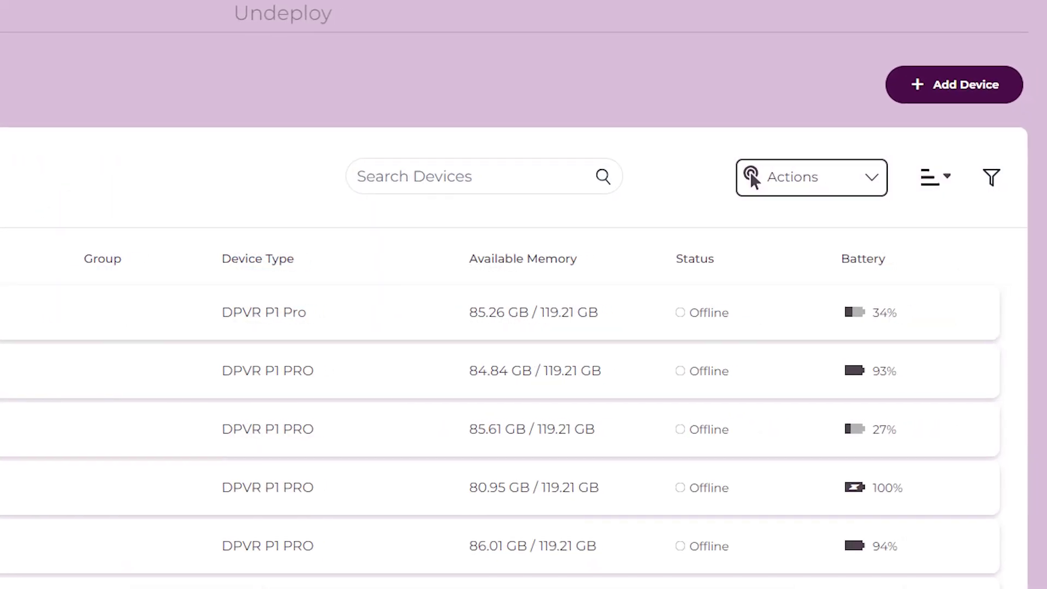
- Open the Actions dropdown on the Devices list
{"action": "left_click", "coordinate": [768, 174]}
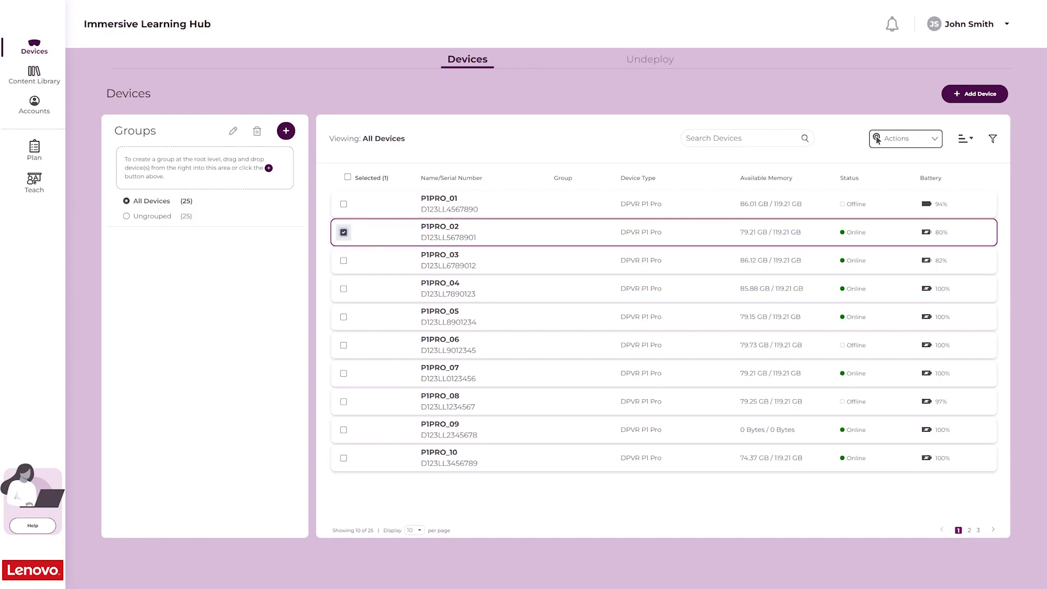
- Undeploy content from P1PRO_02, selecting AFRICA and AMAZONIA DPVR for removal
{"action": "left_click", "coordinate": [877, 139]}
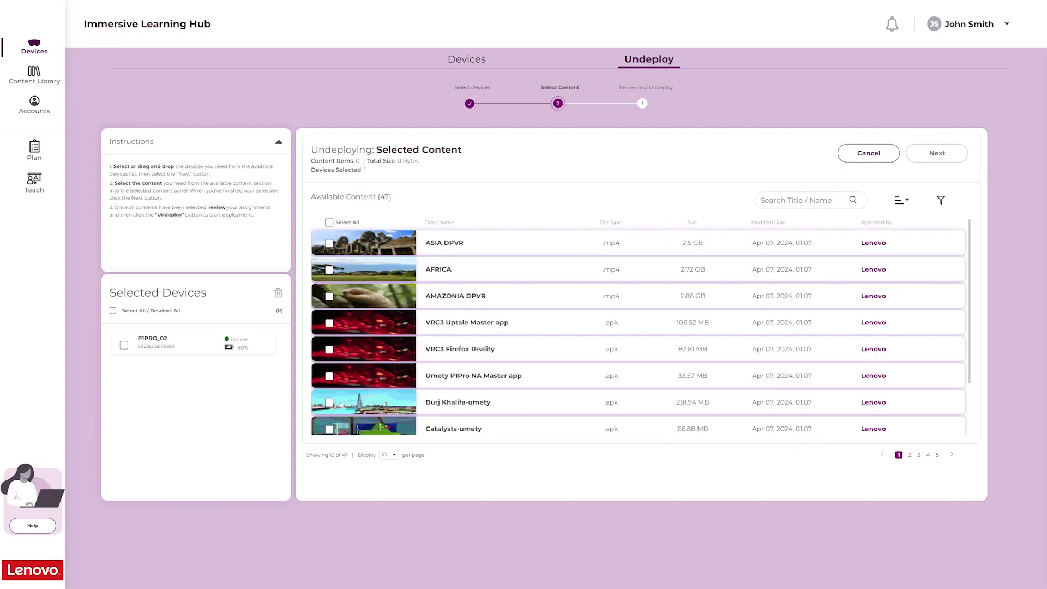
{"action": "left_click", "coordinate": [329, 270]}
{"action": "left_click", "coordinate": [329, 297]}
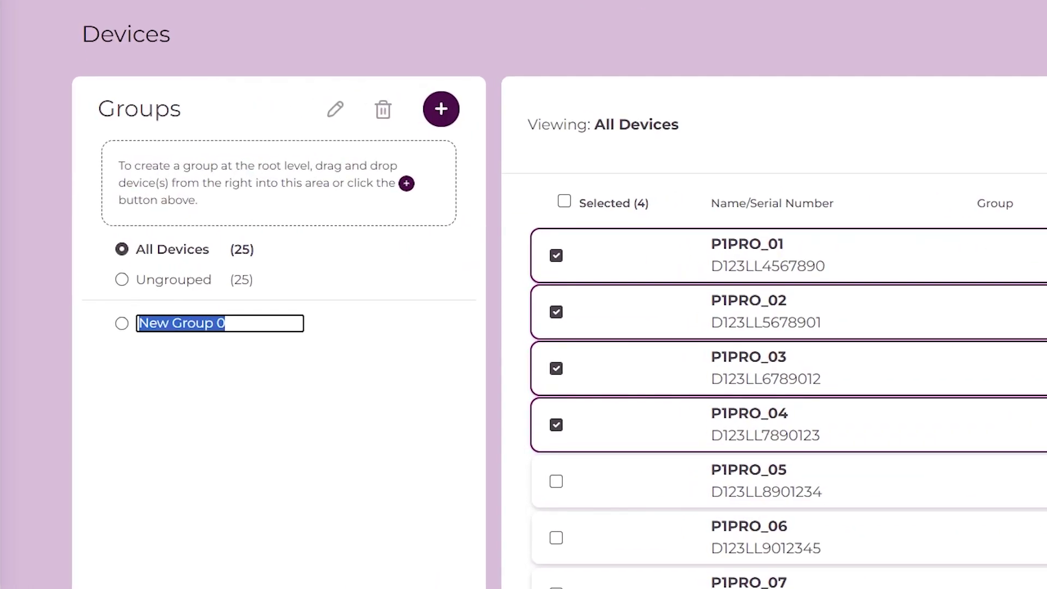
- Name the group of devices P1PRO_01–04 'Main Group 1' and review its devices
{"action": "type", "text": "Ma"}
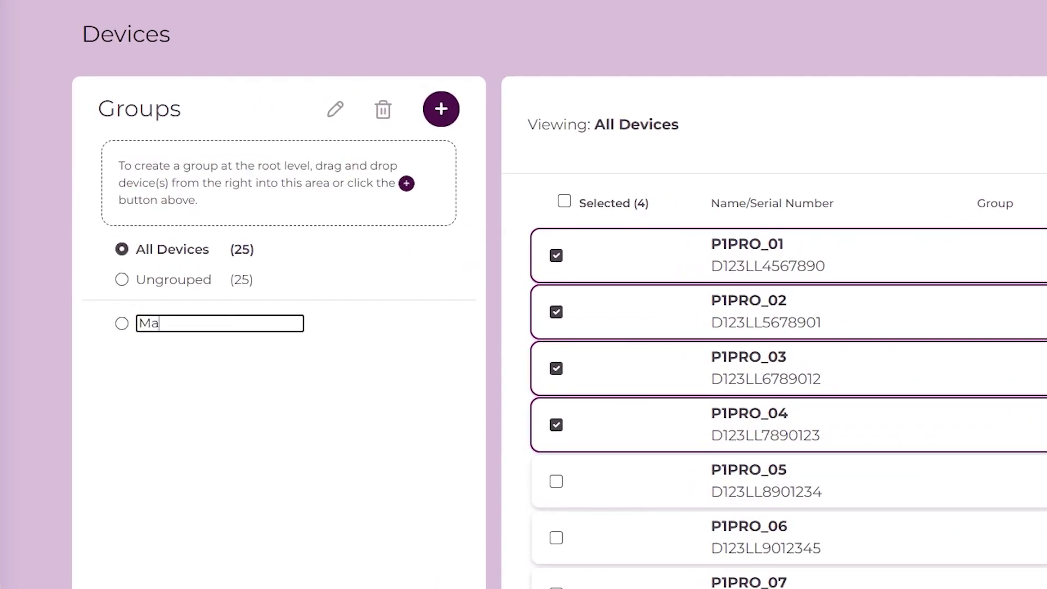
{"action": "key", "text": "Return"}
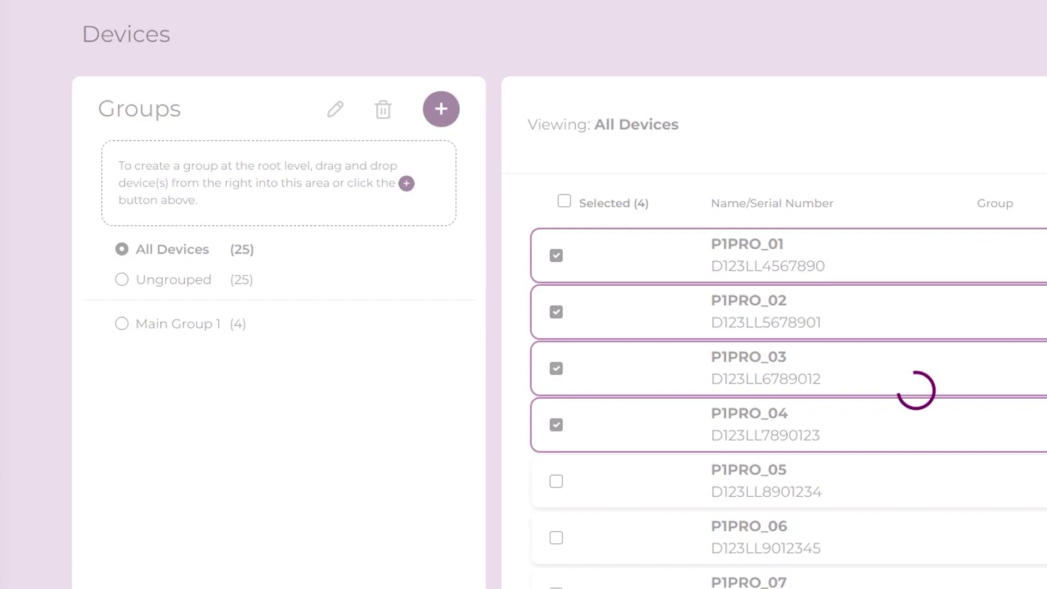
{"action": "left_click", "coordinate": [122, 324]}
{"action": "left_click", "coordinate": [121, 249]}
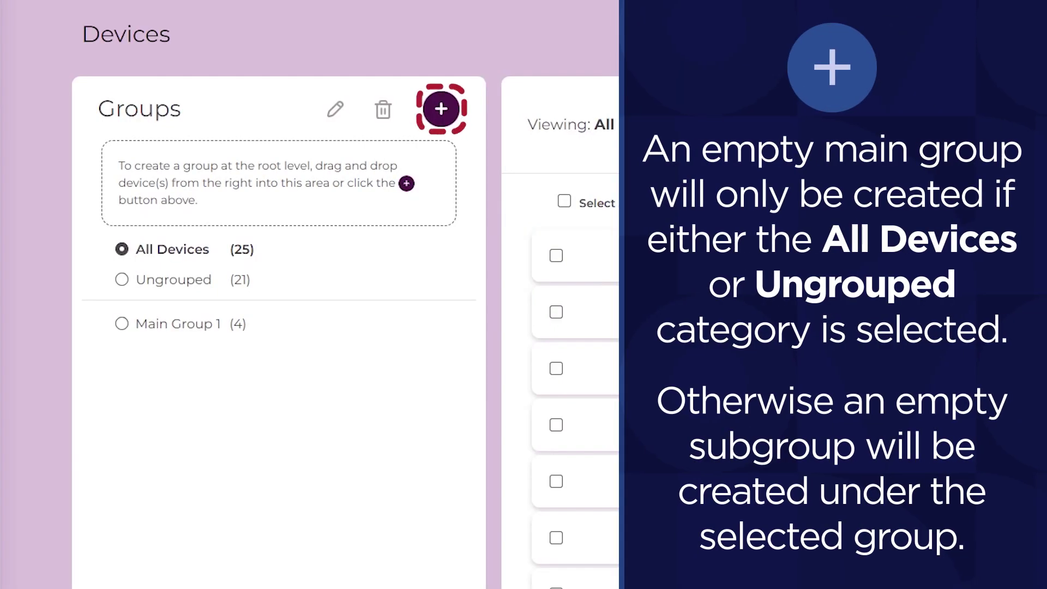
- Add an empty 'Main Group 2' with a nested subgroup 'Sub Group A'
{"action": "type", "text": "Mai"}
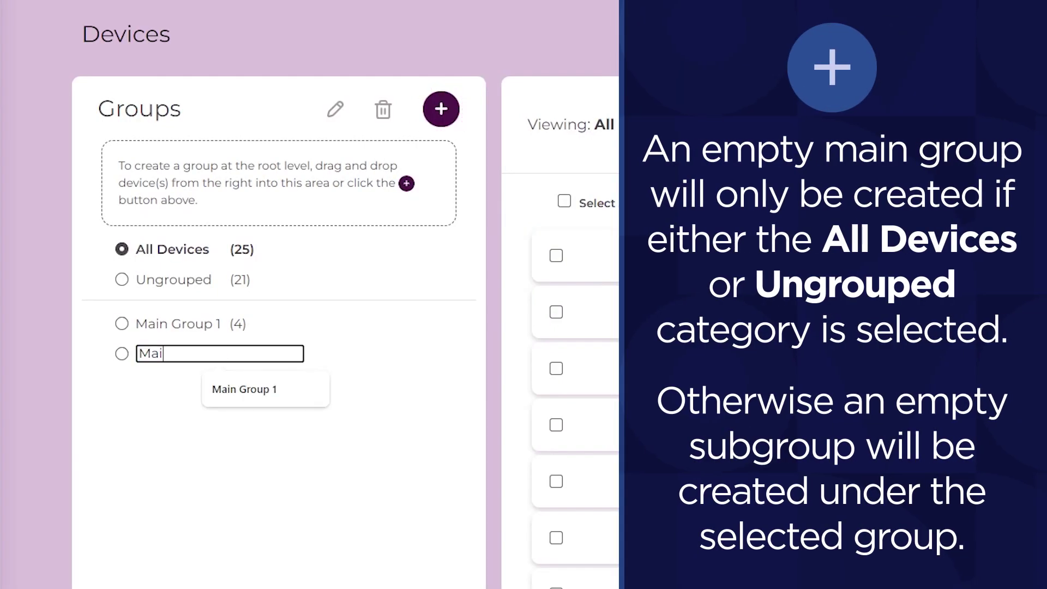
{"action": "type", "text": "n Group 2"}
{"action": "key", "text": "Return"}
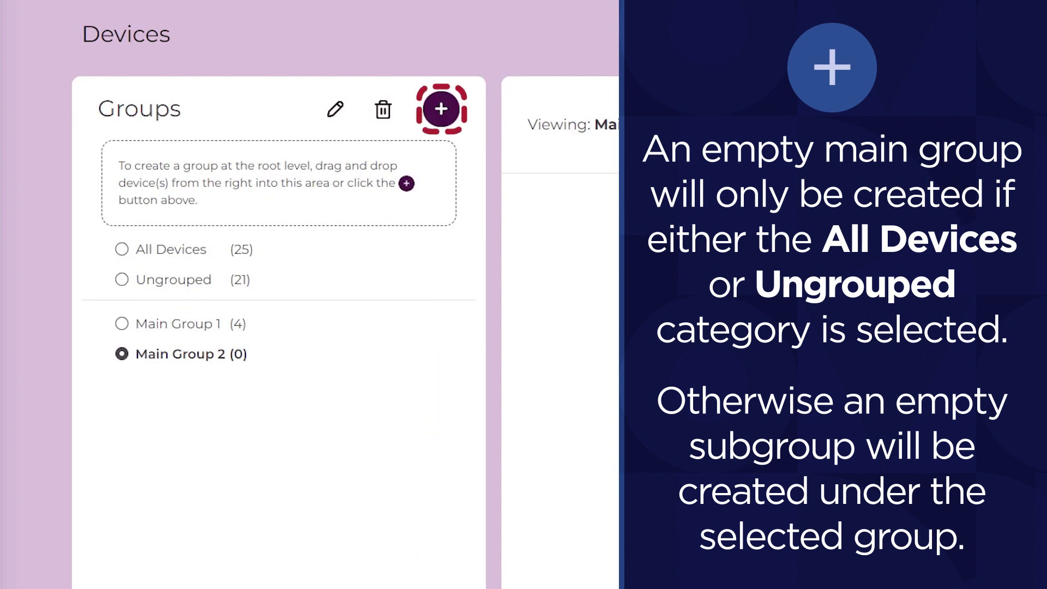
{"action": "type", "text": "Sub Group A"}
{"action": "key", "text": "Return"}
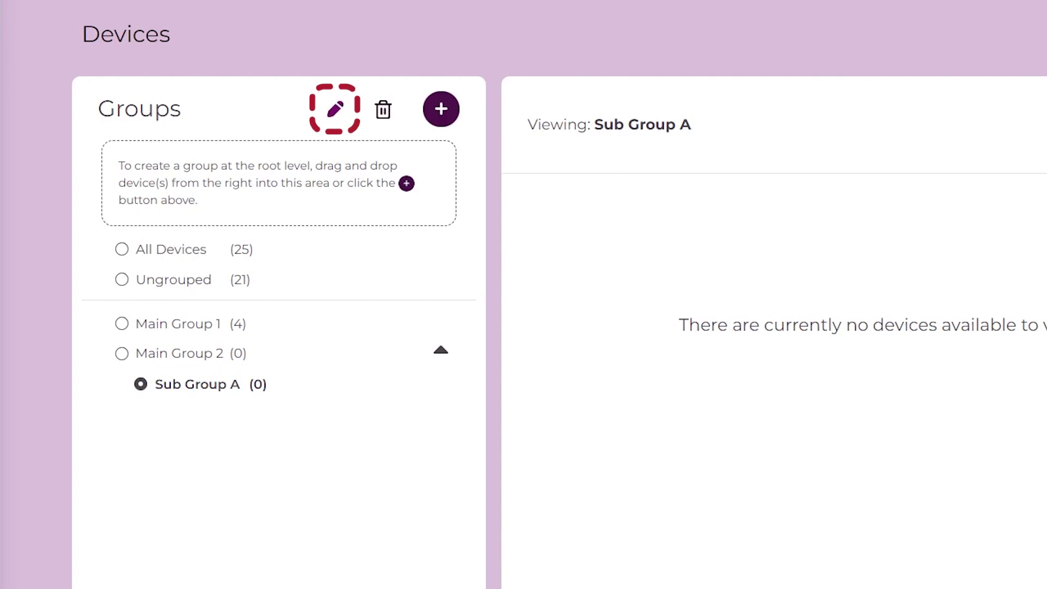
- Rename subgroup Sub Group A to 'Sub Group 1', then select Main Group 2
{"action": "type", "text": "Su"}
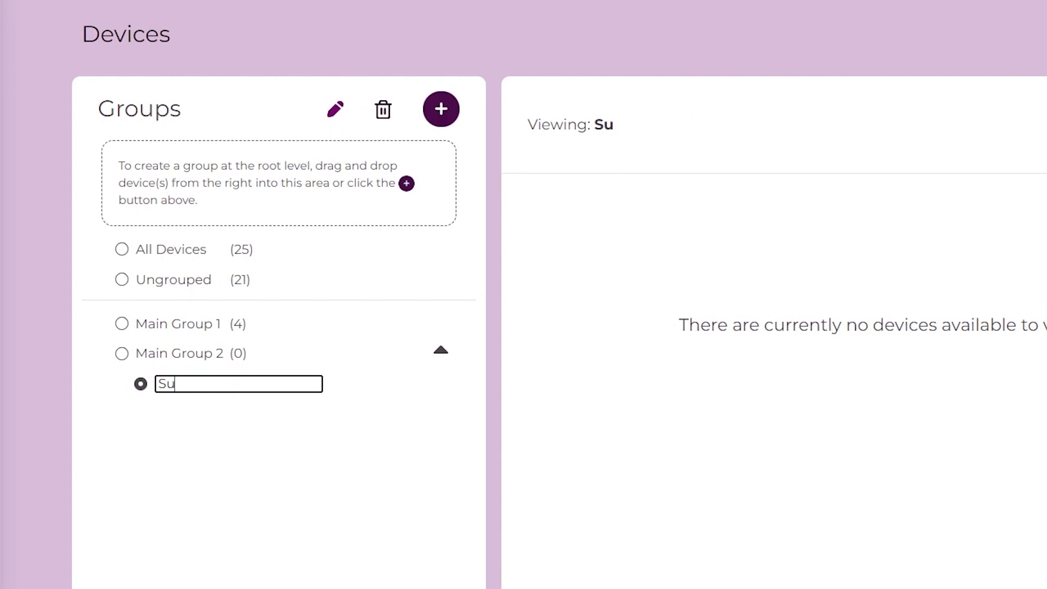
{"action": "type", "text": "b Group"}
{"action": "key", "text": "Return"}
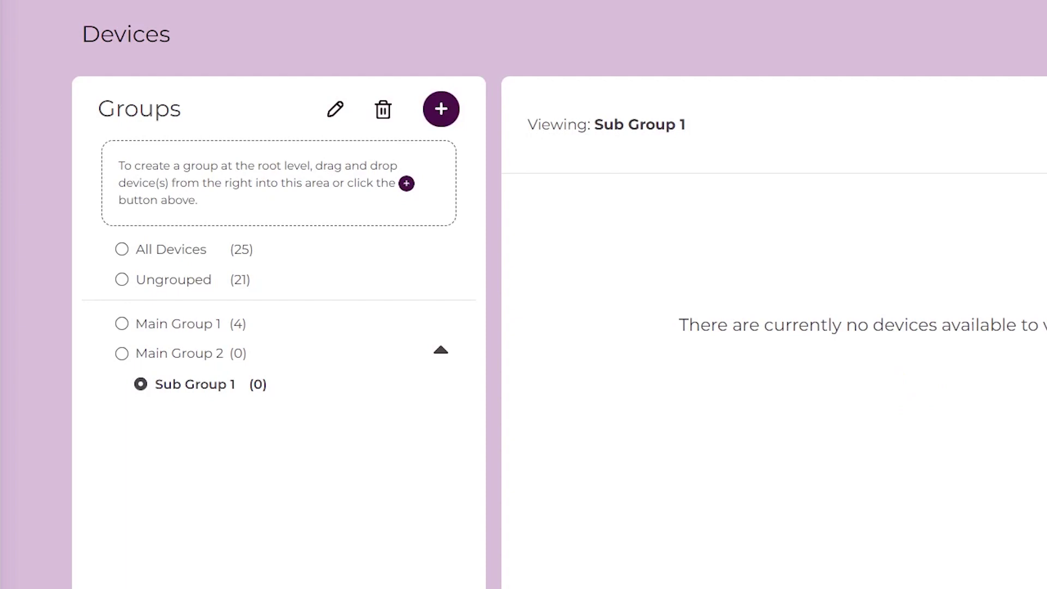
{"action": "left_click", "coordinate": [180, 353]}
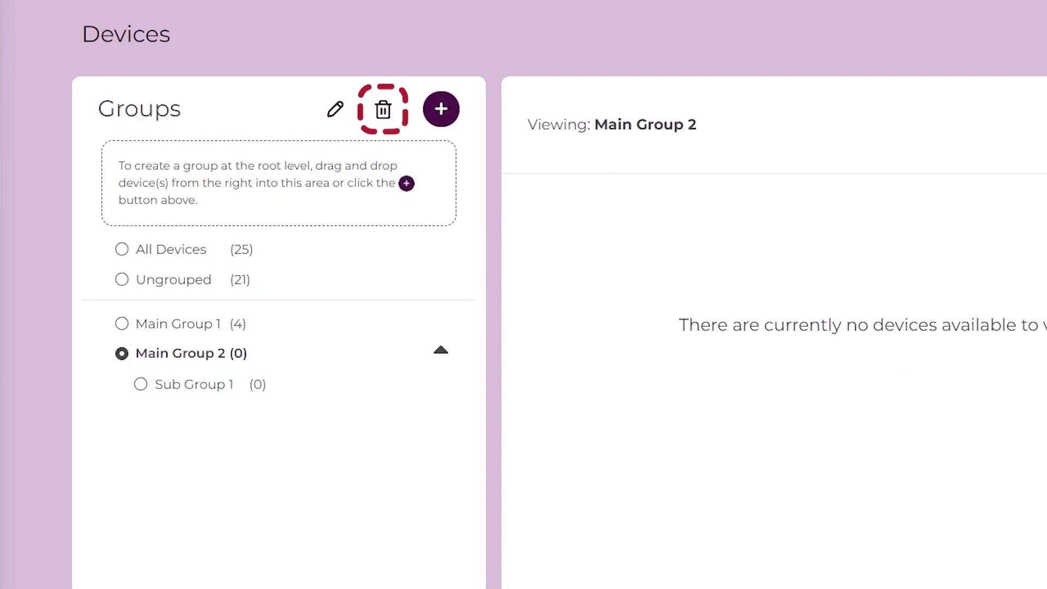